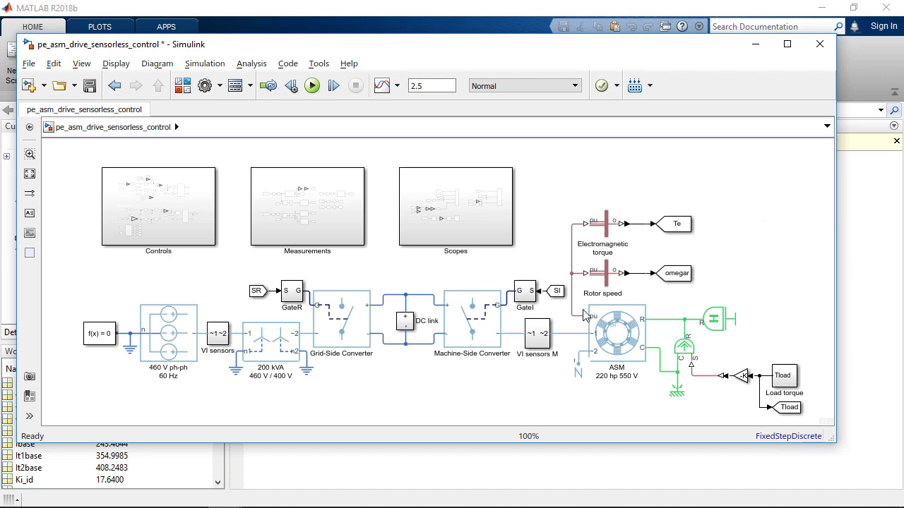
# Inspect the ASM motor's parameters, then select the Machine-Side Converter block.
pyautogui.click(610, 357)
pyautogui.doubleClick(606, 319)
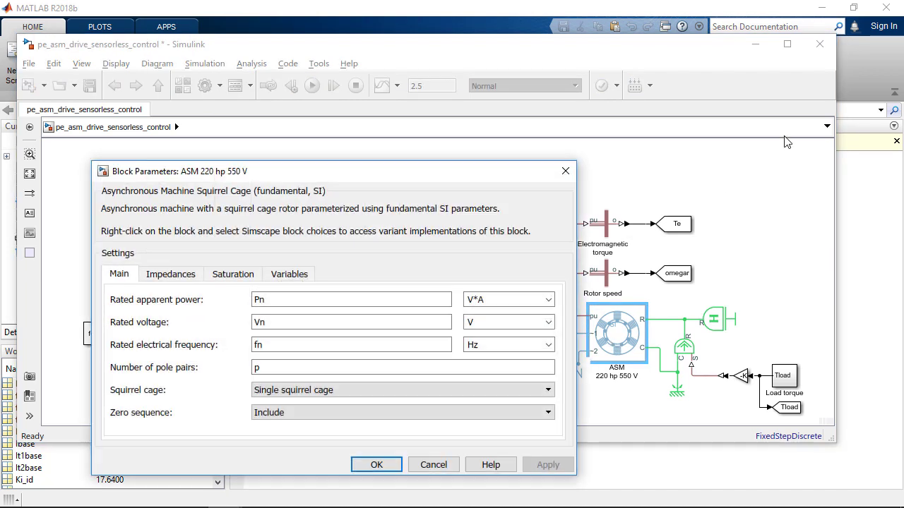
pyautogui.click(565, 168)
pyautogui.click(472, 324)
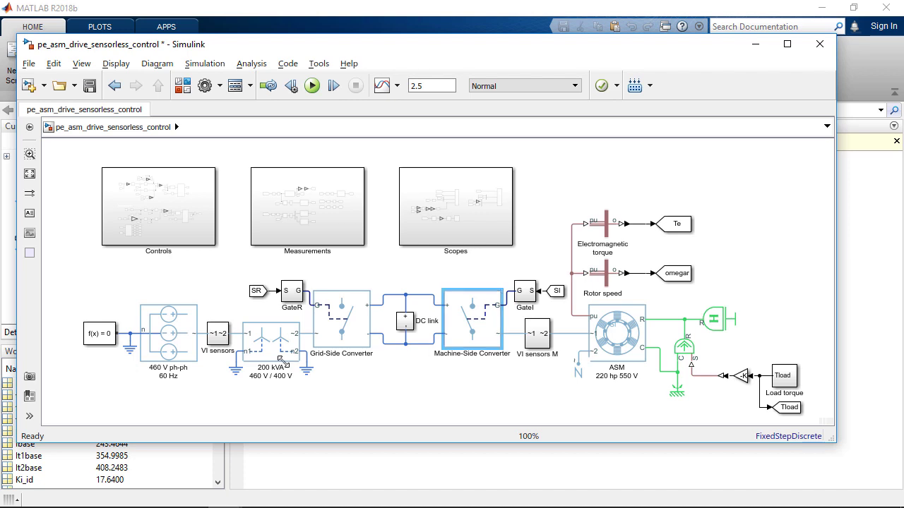
# Select the 460 V source, check the 200 kVA transformer's parameters, and select the Grid-Side Converter.
pyautogui.click(187, 346)
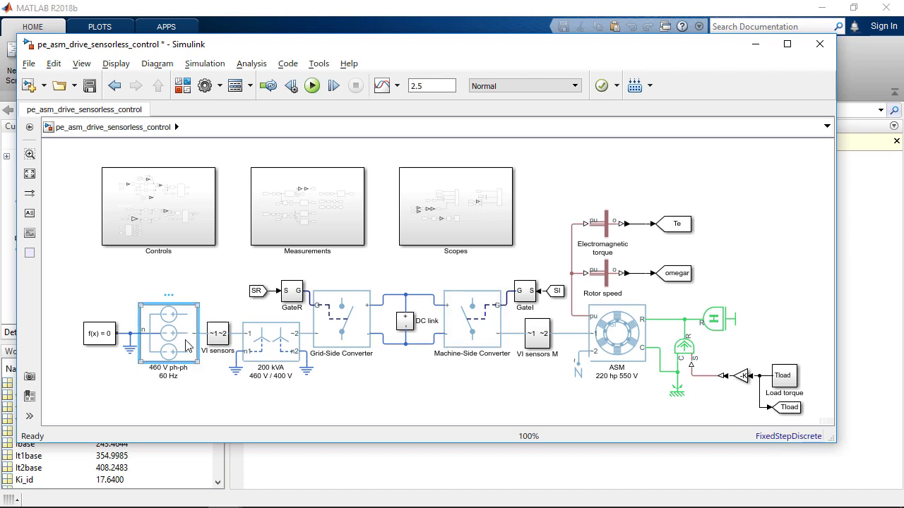
pyautogui.doubleClick(275, 354)
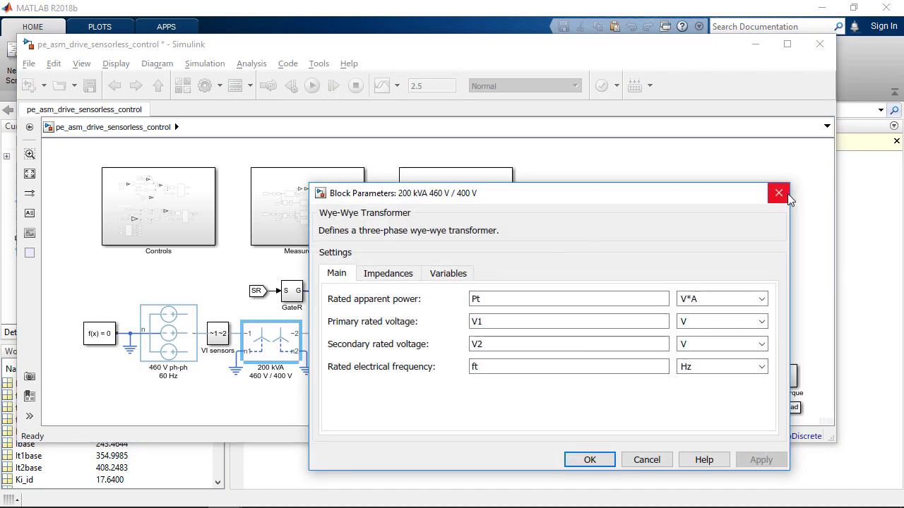
pyautogui.click(778, 192)
pyautogui.click(361, 349)
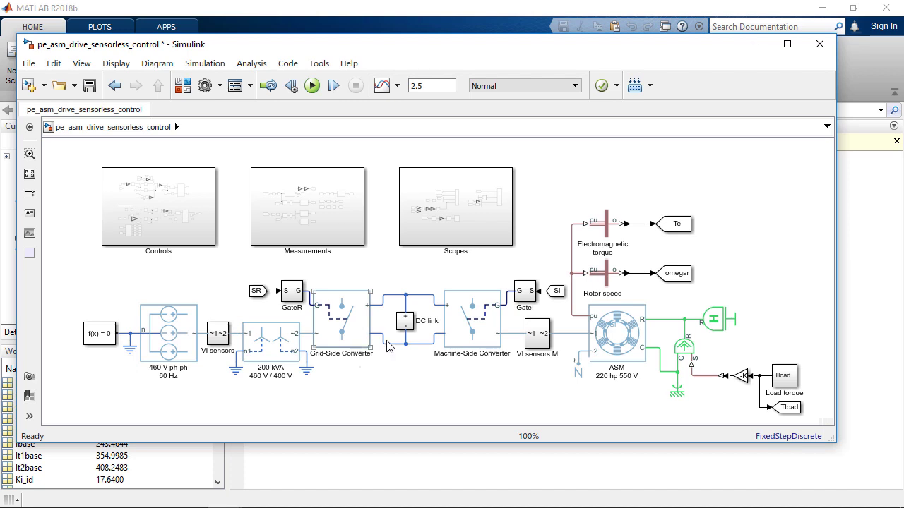
pyautogui.click(387, 347)
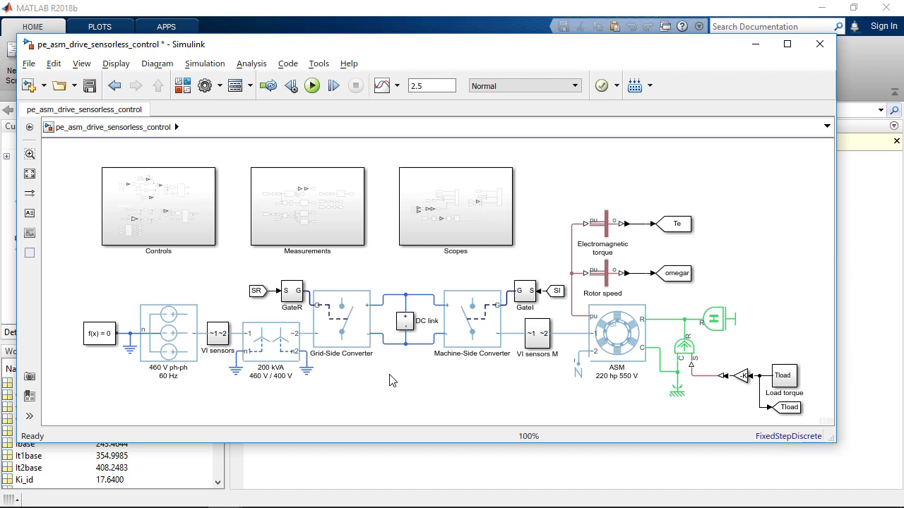
# Select the transformer block and the Grid-Side Converter-to-DC-link wire in turn.
pyautogui.click(292, 355)
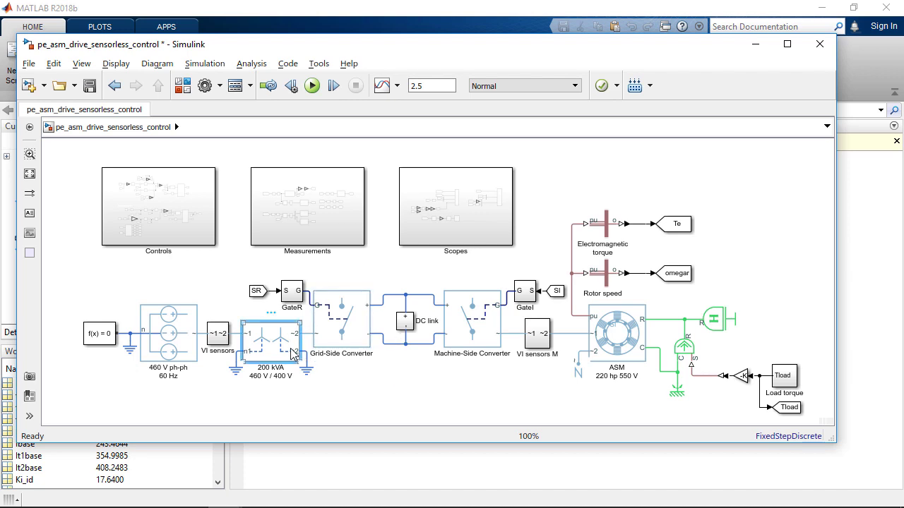
pyautogui.click(390, 305)
pyautogui.click(389, 297)
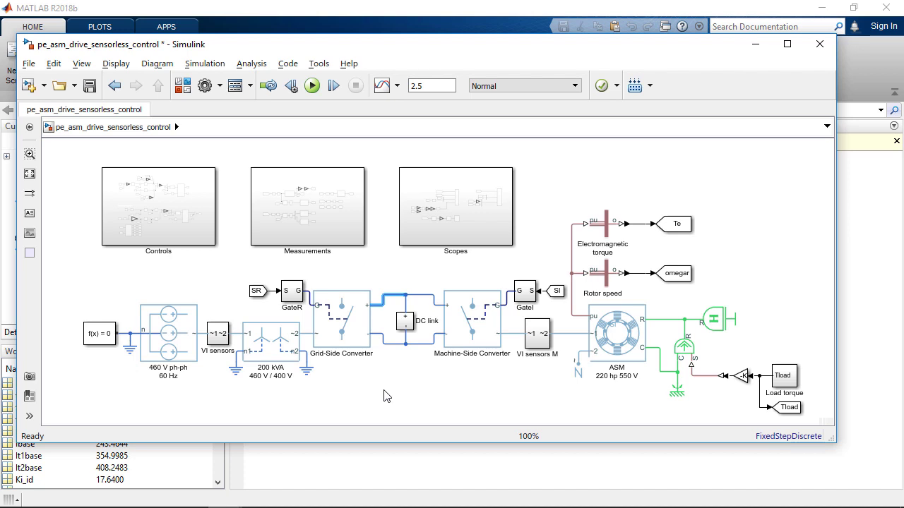
pyautogui.click(438, 393)
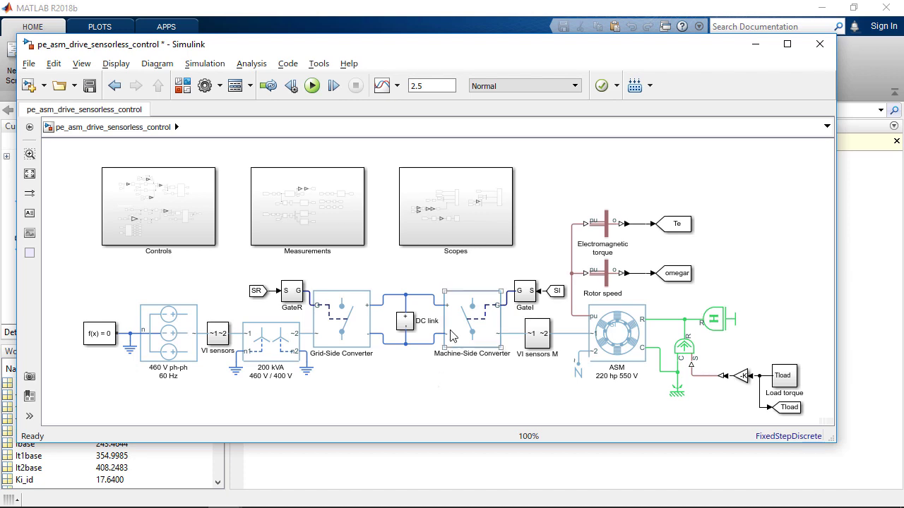
# Place a Machine-Side Converter copy with expanded three-phase ports at top right, then delete it.
pyautogui.moveTo(477, 335); pyautogui.dragTo(757, 202)
pyautogui.rightClick(757, 202)
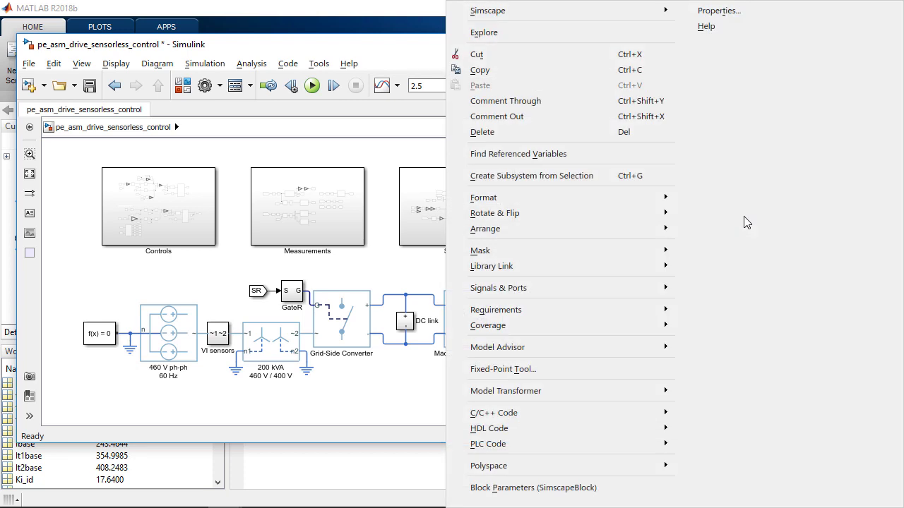
pyautogui.moveTo(548, 18)
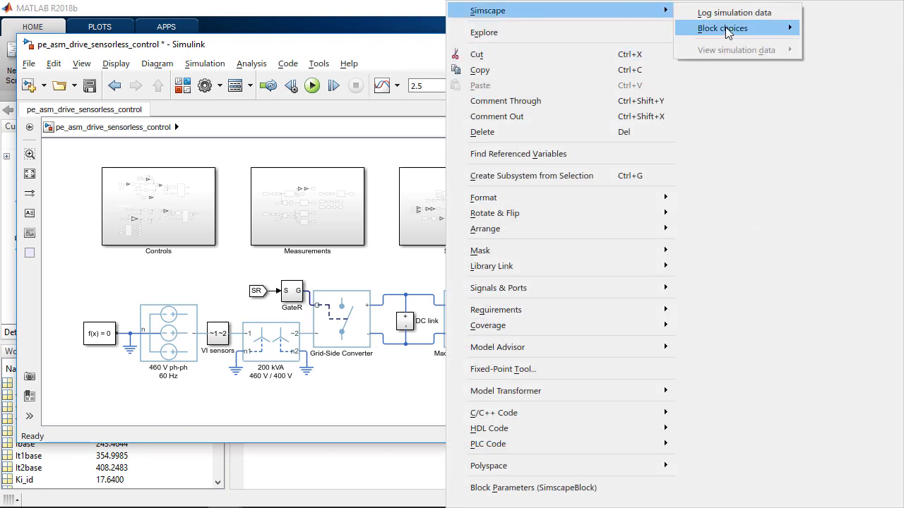
pyautogui.moveTo(780, 28)
pyautogui.click(569, 46)
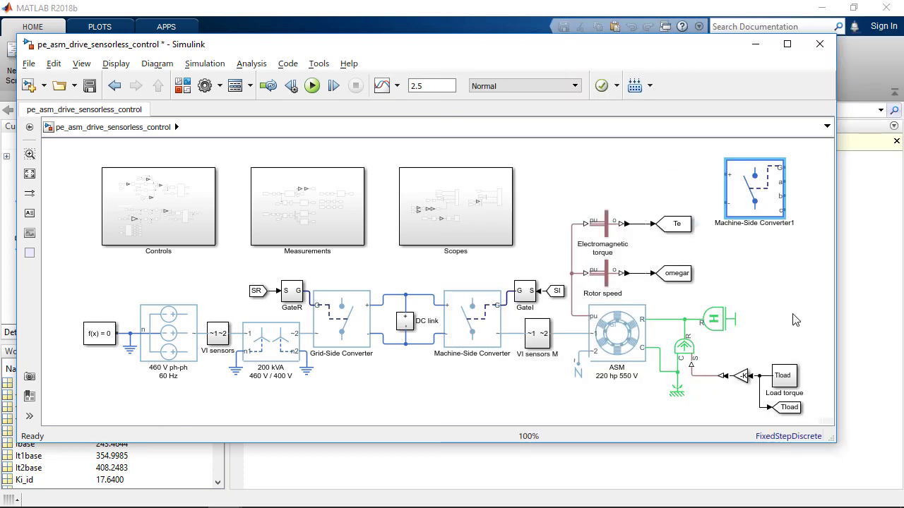
pyautogui.click(741, 271)
pyautogui.click(753, 212)
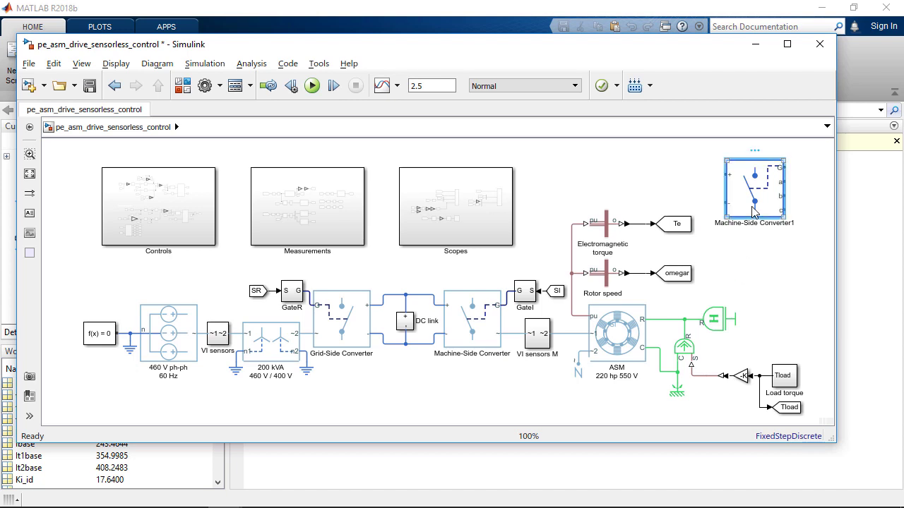
pyautogui.press('Delete')
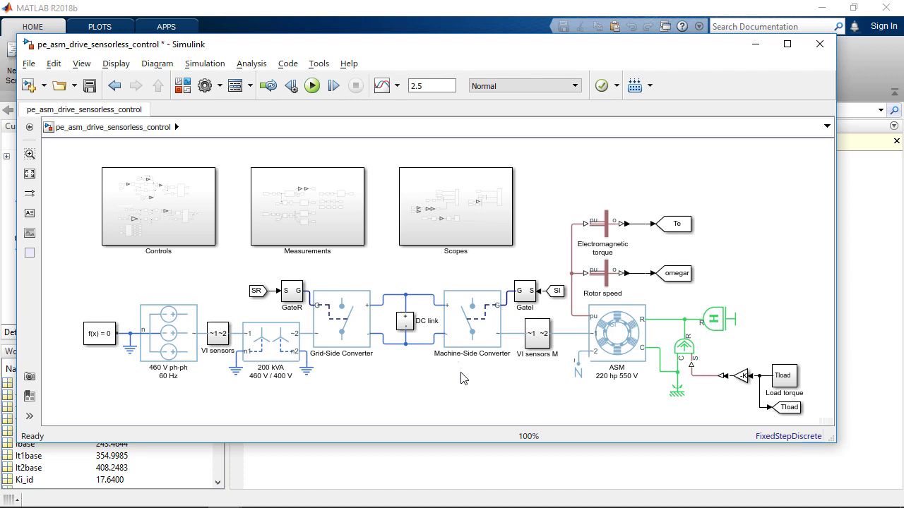
# Review the ASM motor's magnetic saturation settings, keeping saturation representation at None.
pyautogui.click(615, 351)
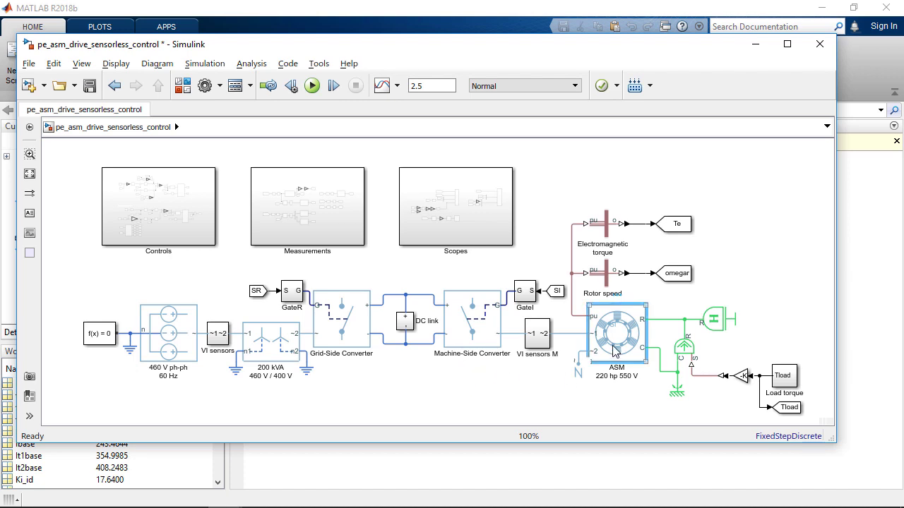
pyautogui.doubleClick(614, 351)
pyautogui.click(234, 274)
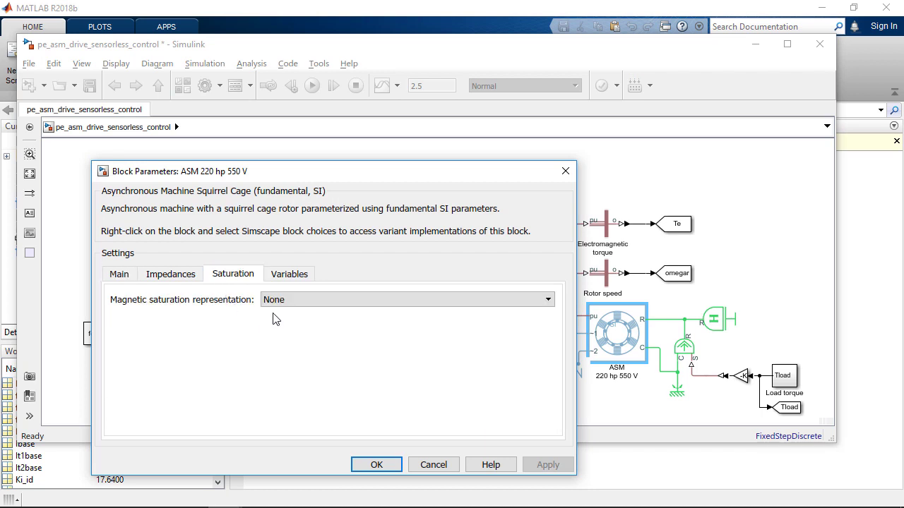
pyautogui.click(277, 302)
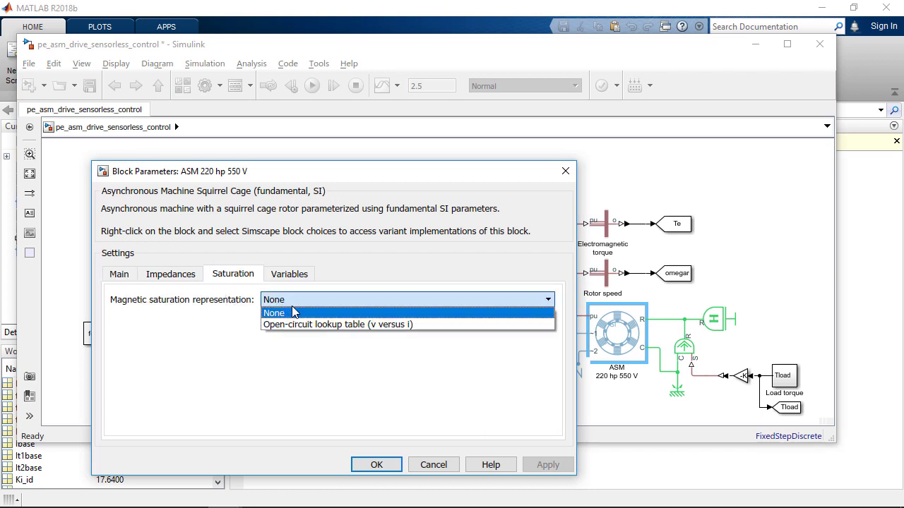
pyautogui.click(288, 313)
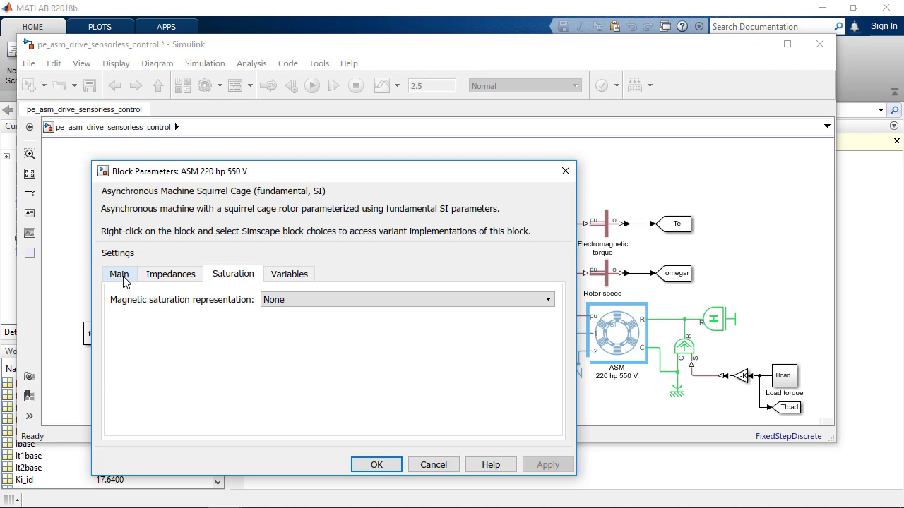
pyautogui.click(120, 275)
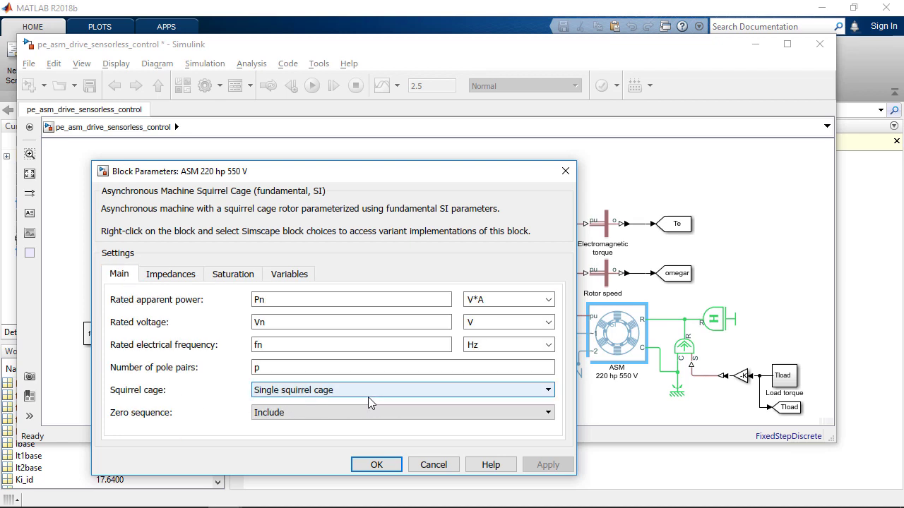
pyautogui.click(567, 172)
# Review the Machine-Side Converter's and the 200 kVA transformer's parameters, closing each.
pyautogui.doubleClick(471, 333)
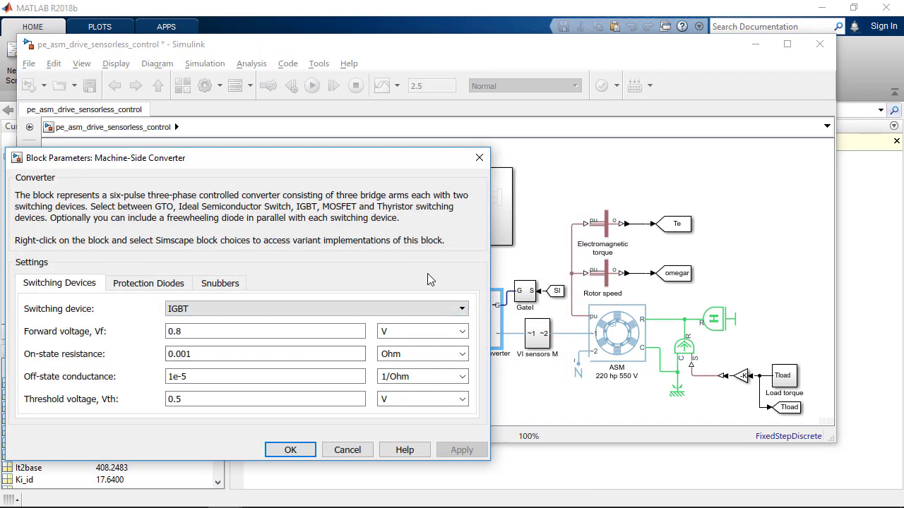
pyautogui.click(479, 158)
pyautogui.click(395, 402)
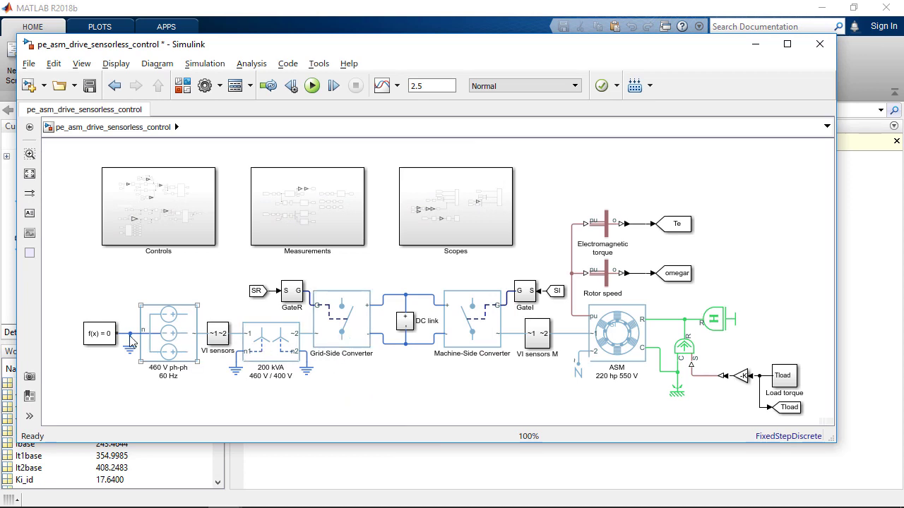
pyautogui.doubleClick(272, 340)
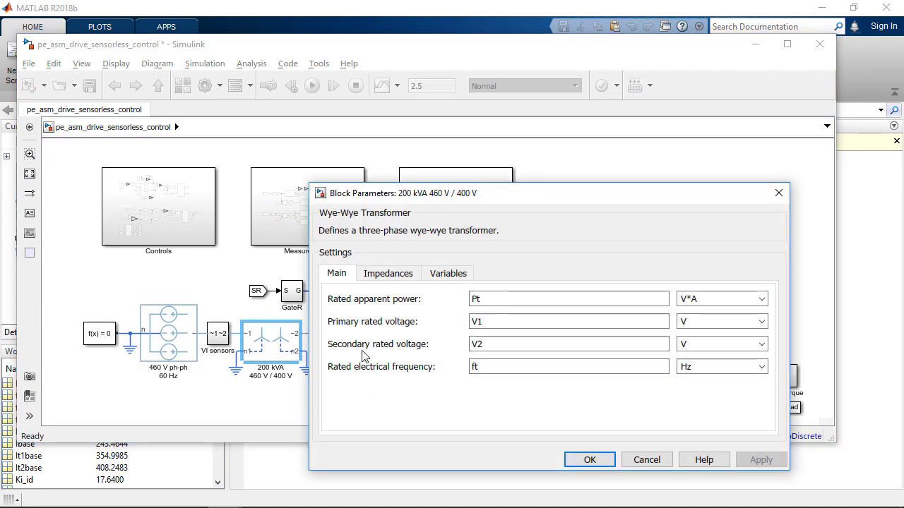
pyautogui.click(780, 195)
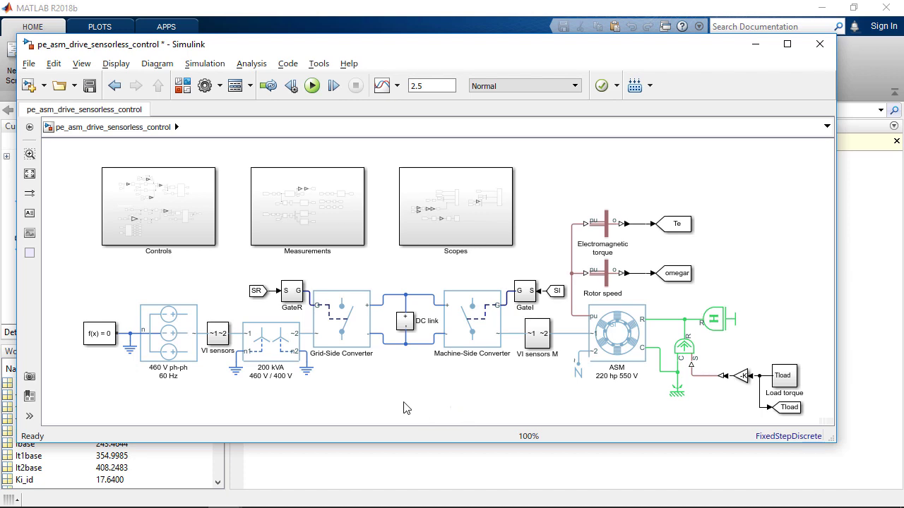
pyautogui.click(290, 300)
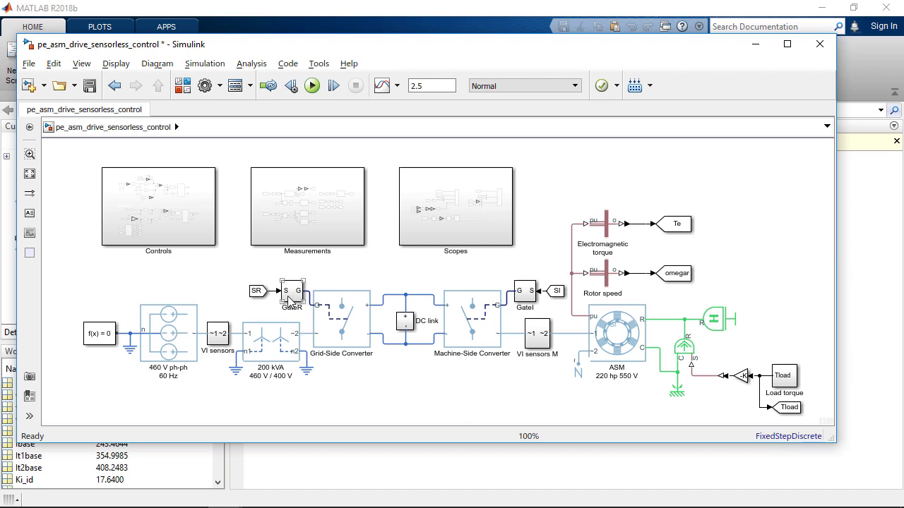
pyautogui.doubleClick(526, 297)
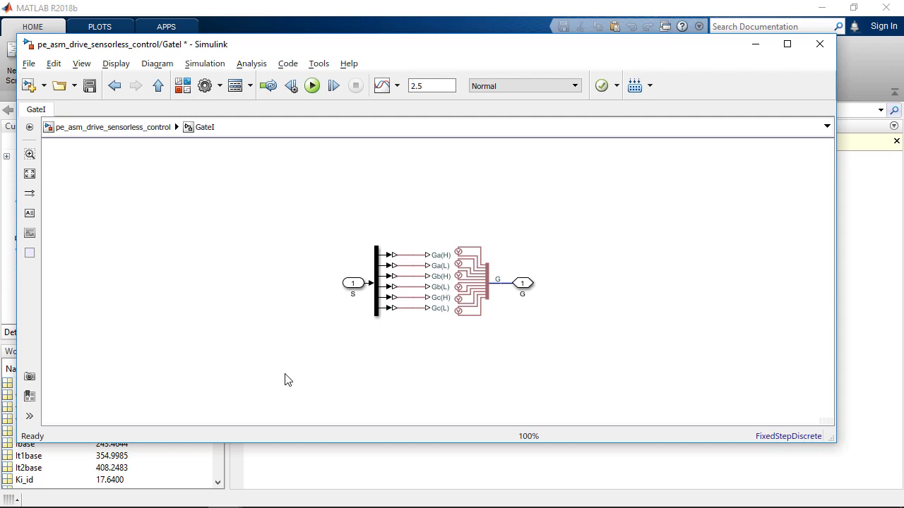
pyautogui.click(157, 86)
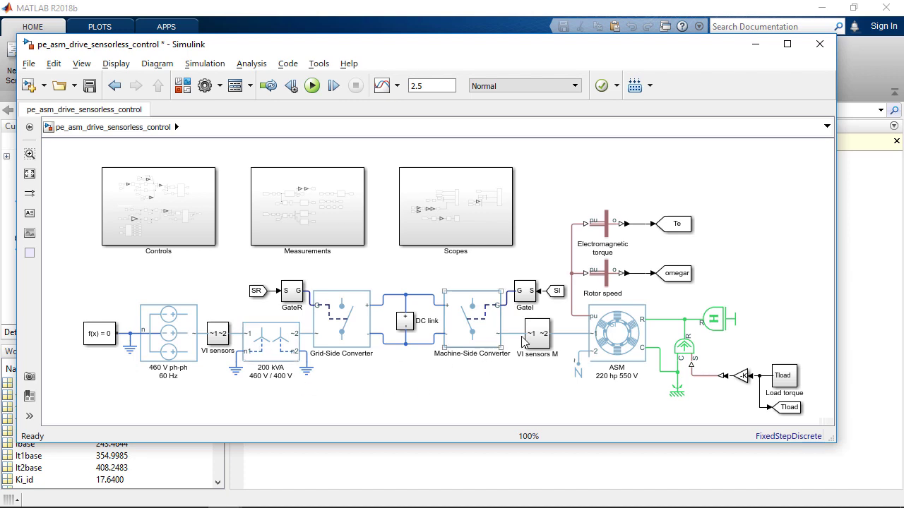
pyautogui.doubleClick(537, 333)
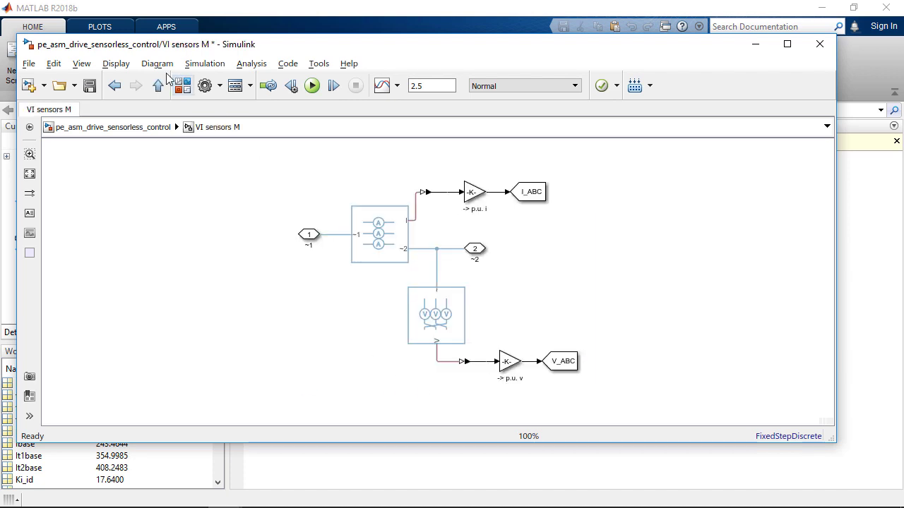
pyautogui.click(157, 86)
pyautogui.doubleClick(414, 330)
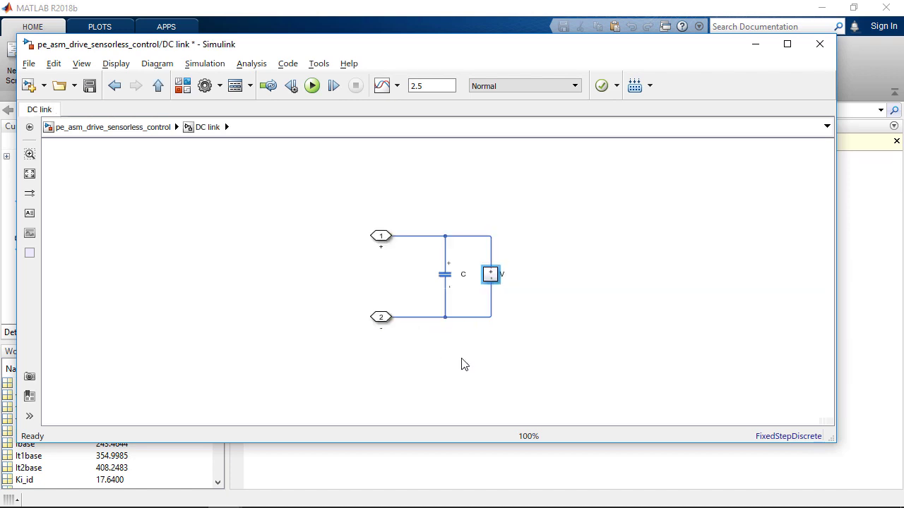
pyautogui.doubleClick(497, 277)
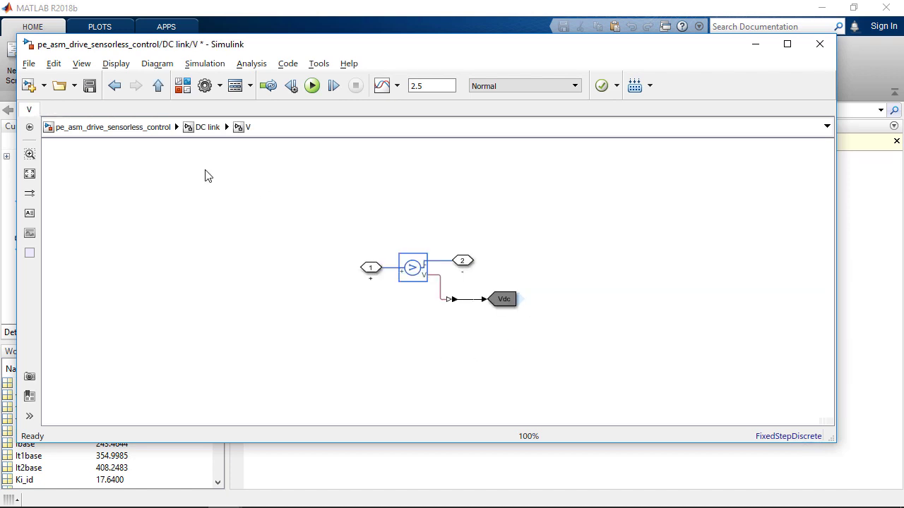
pyautogui.doubleClick(156, 87)
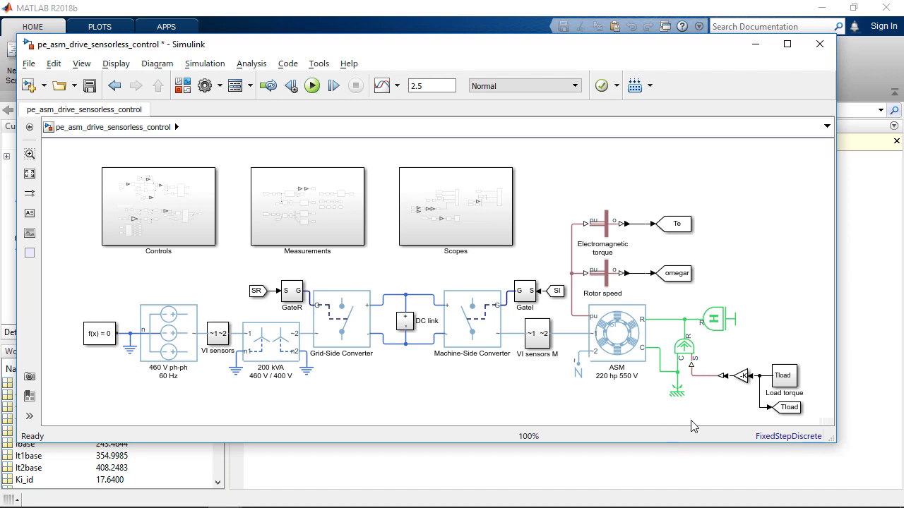
# Select the Machine Inertia and Ideal Torque Source blocks, then open the f(x)=0 Solver Configuration parameters.
pyautogui.click(727, 320)
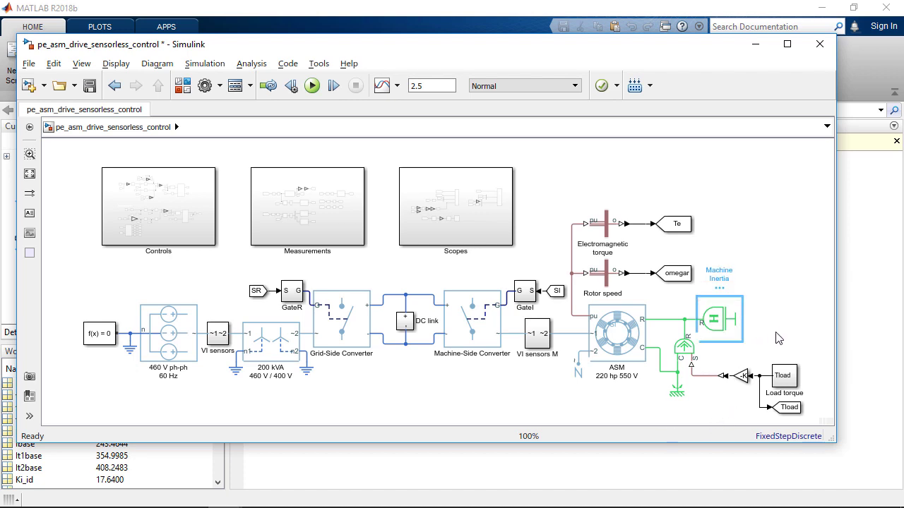
pyautogui.click(685, 351)
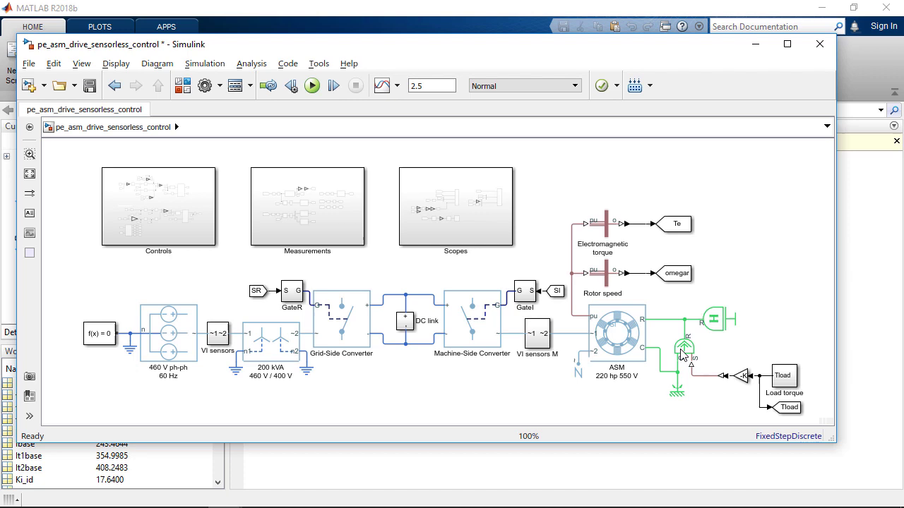
pyautogui.click(701, 417)
pyautogui.doubleClick(98, 333)
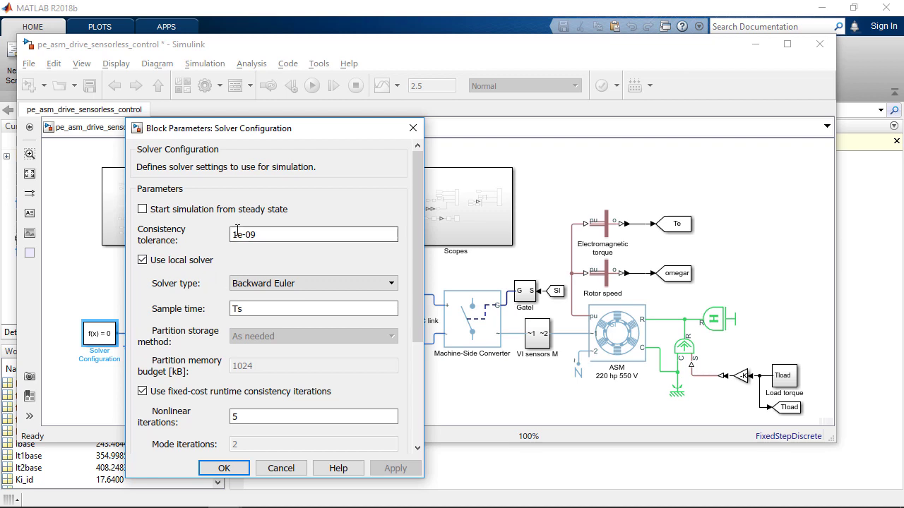
# Toggle the local solver off and on, try Partitioning, then restore Backward Euler and close.
pyautogui.click(166, 263)
pyautogui.click(168, 265)
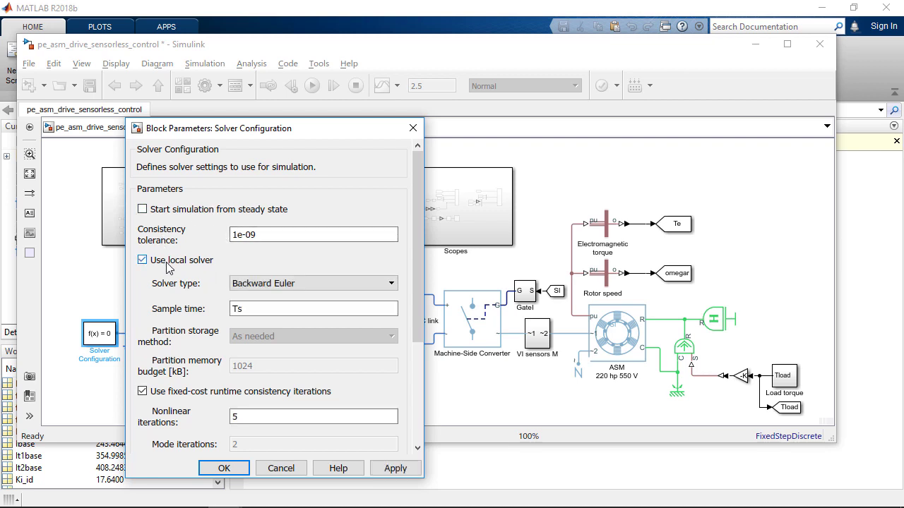
pyautogui.click(278, 289)
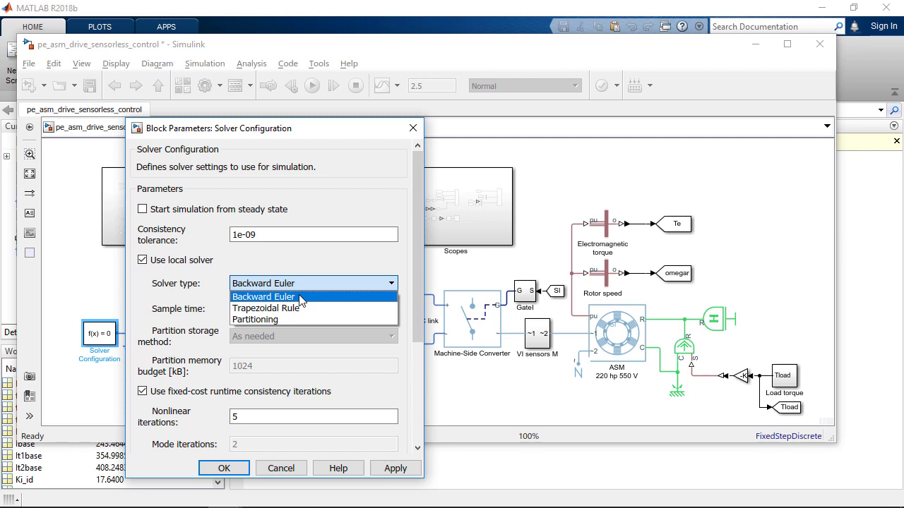
pyautogui.click(290, 319)
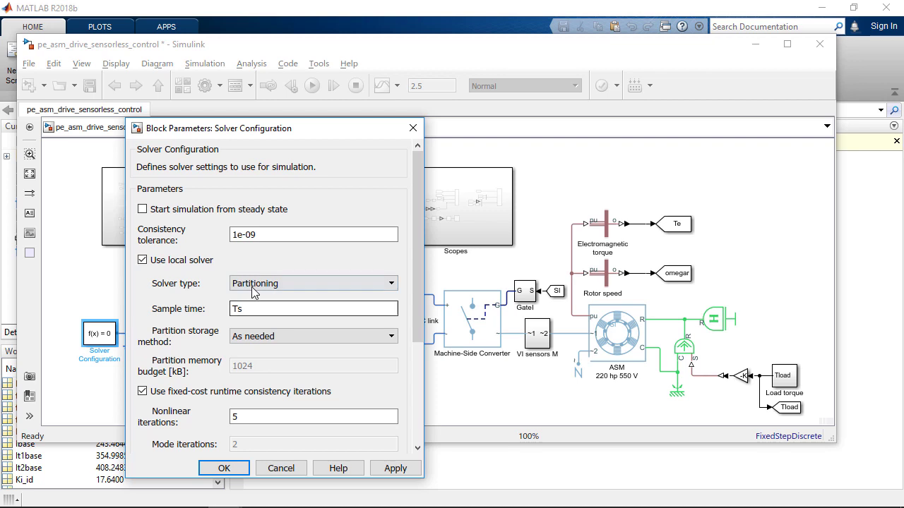
pyautogui.click(252, 288)
pyautogui.click(272, 297)
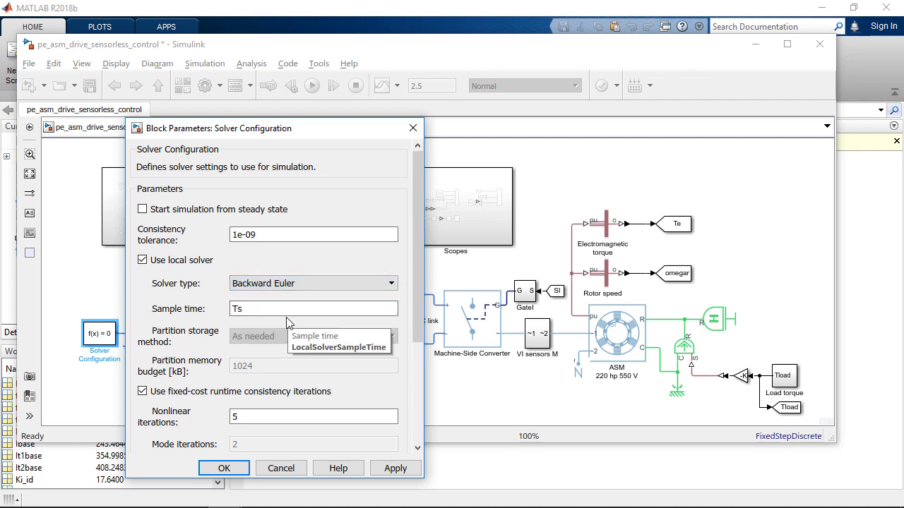
pyautogui.click(413, 128)
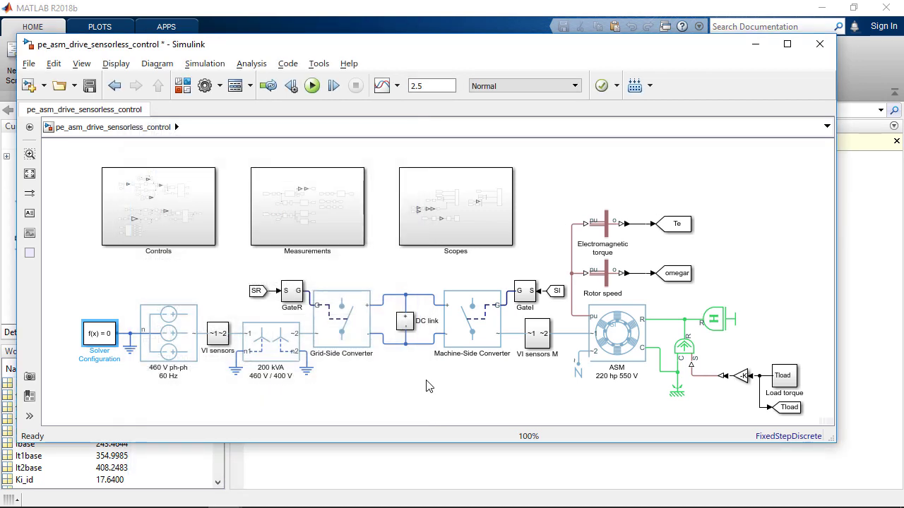
# Quick-insert a Permanent Magnet Synchronous Motor block via 'Pe', nudge it, then delete it.
pyautogui.click(426, 386)
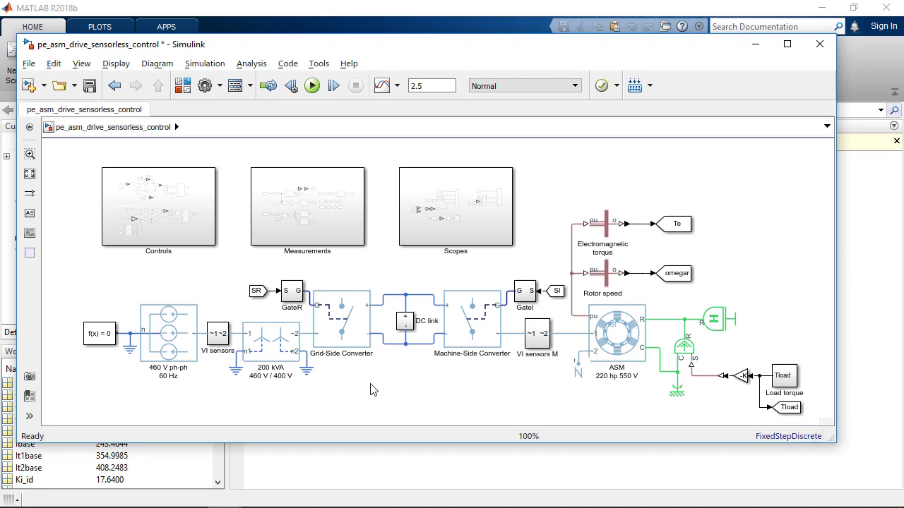
pyautogui.doubleClick(717, 187)
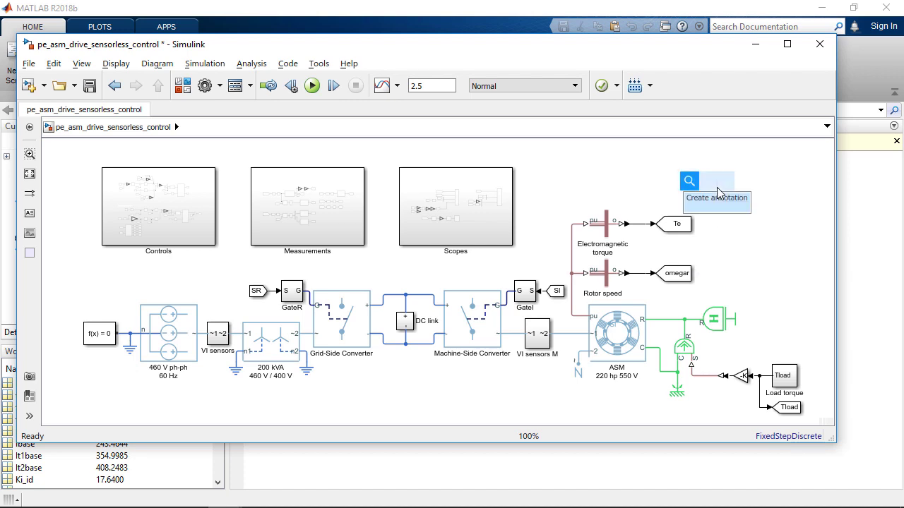
pyautogui.write('Pe')
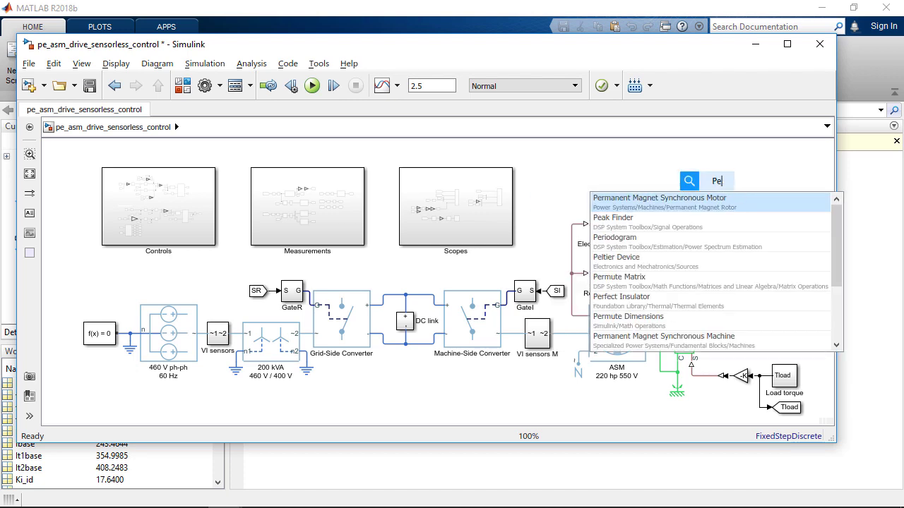
pyautogui.click(672, 206)
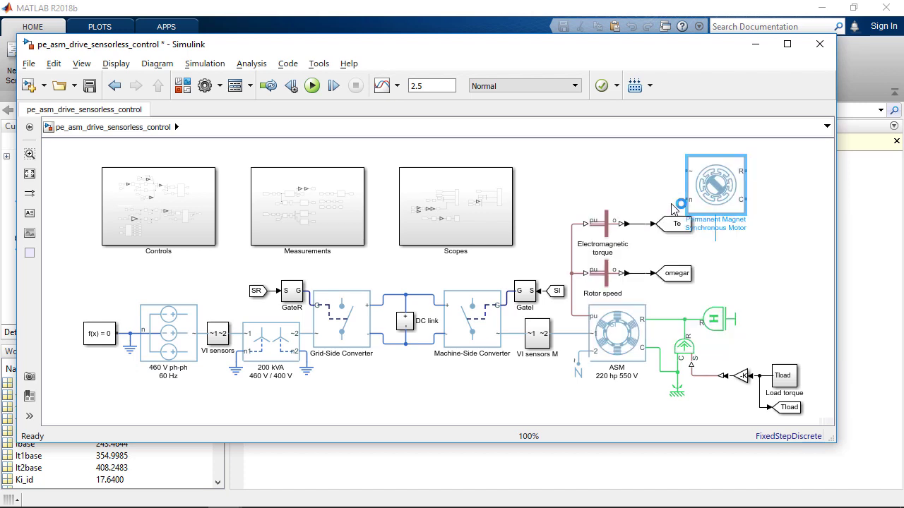
pyautogui.moveTo(717, 196); pyautogui.dragTo(733, 207)
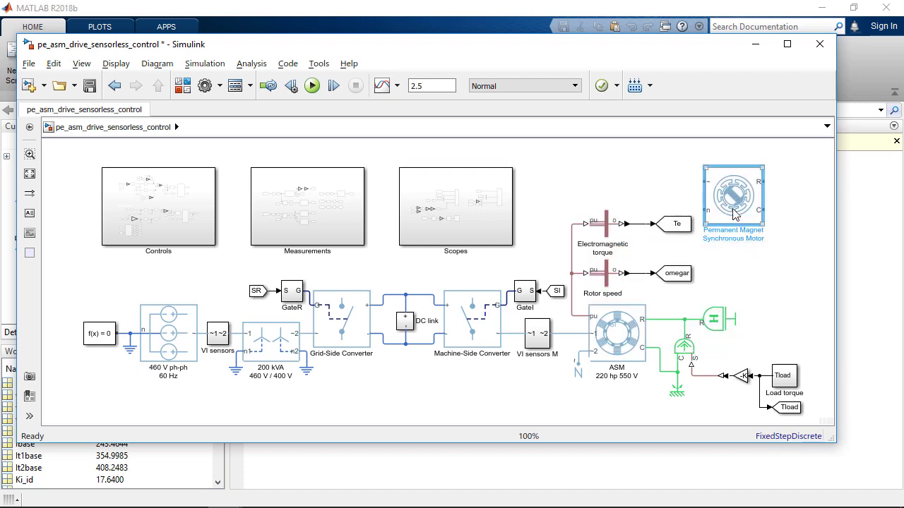
pyautogui.press('Delete')
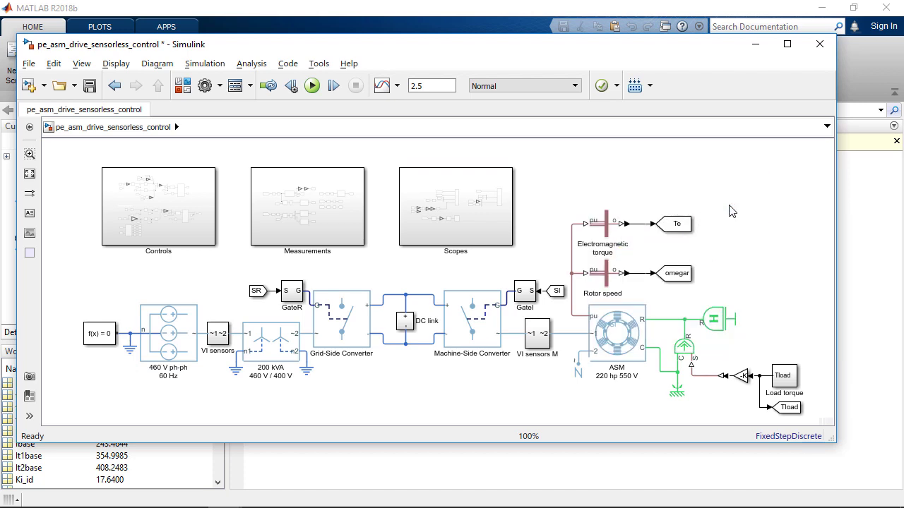
# Select the Machine-Side Converter and the Controls subsystem, then open Controls.
pyautogui.click(484, 325)
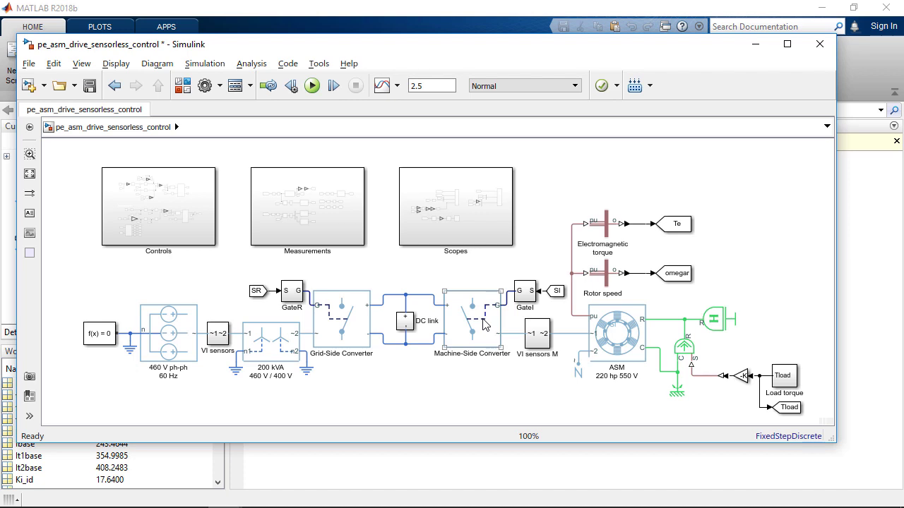
pyautogui.click(386, 259)
pyautogui.doubleClick(181, 214)
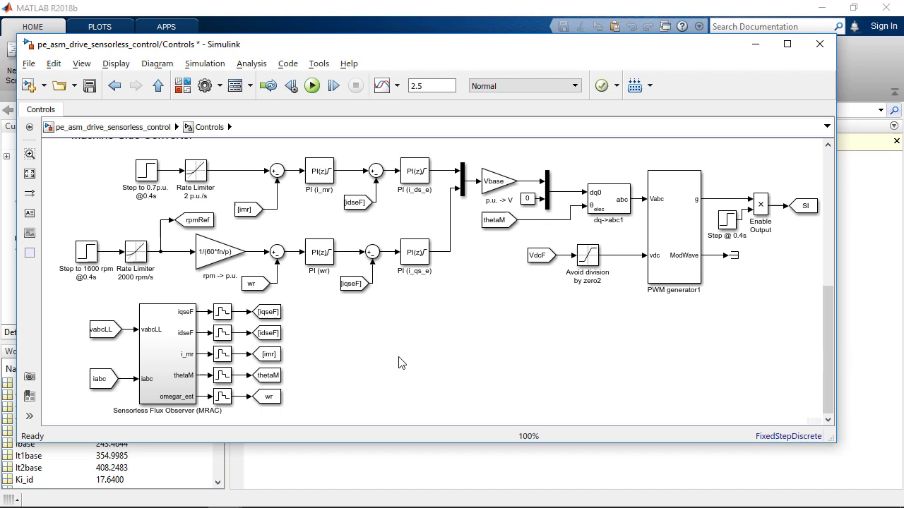
pyautogui.click(609, 203)
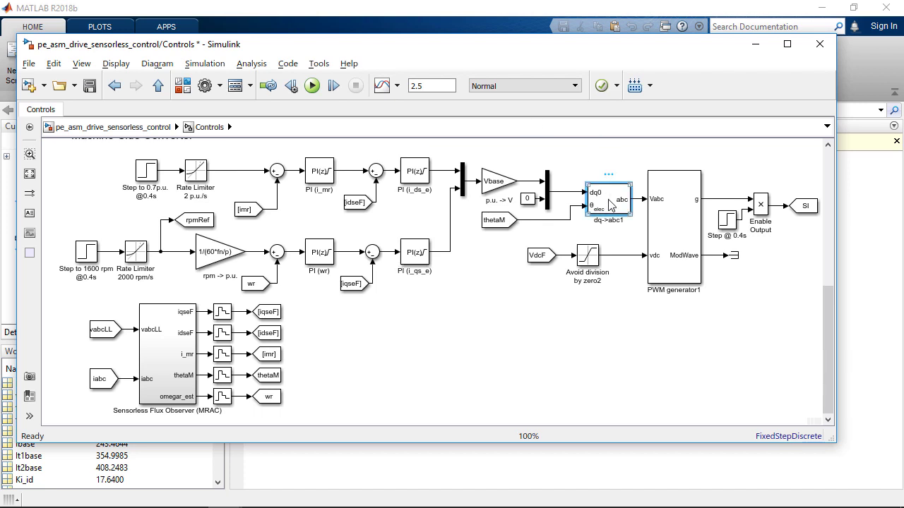
pyautogui.doubleClick(611, 204)
pyautogui.click(574, 113)
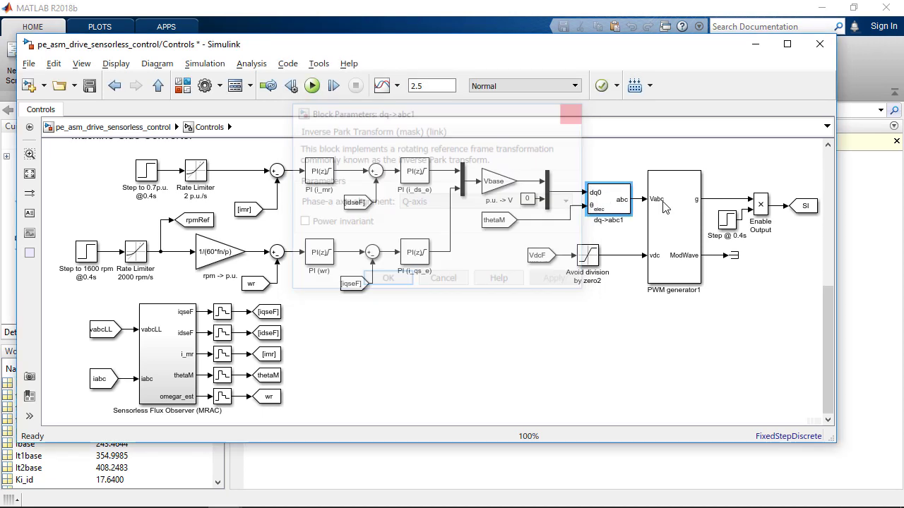
pyautogui.doubleClick(671, 262)
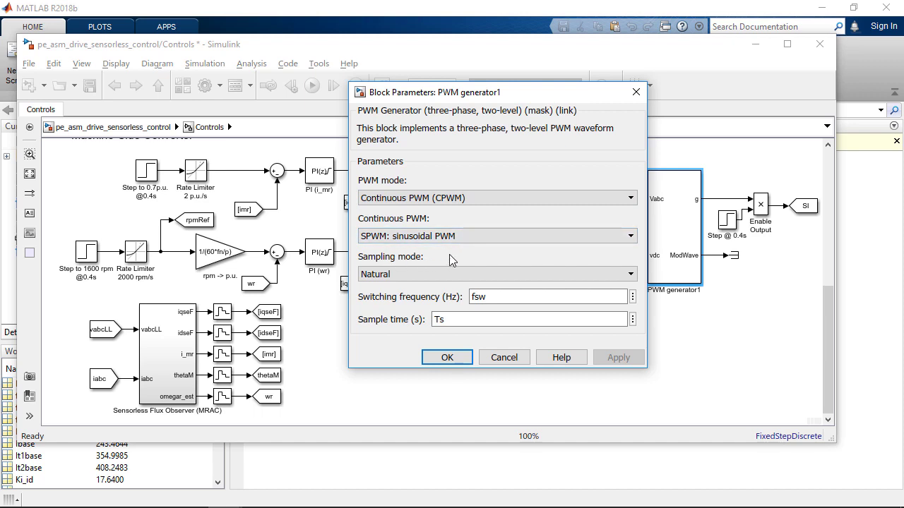
pyautogui.click(635, 92)
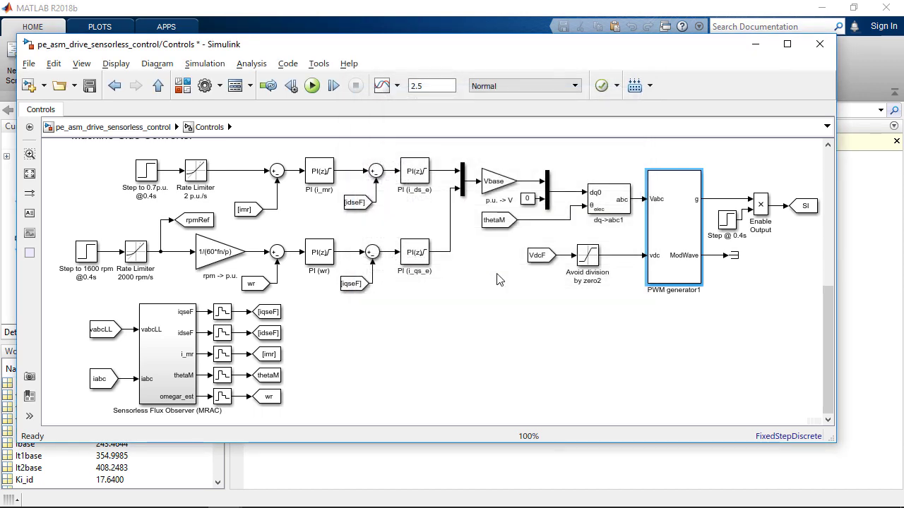
pyautogui.click(408, 181)
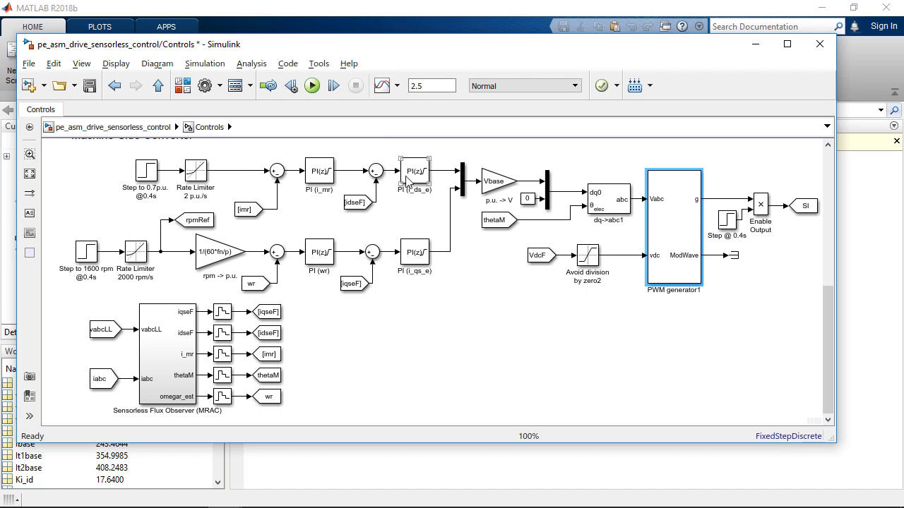
pyautogui.click(415, 255)
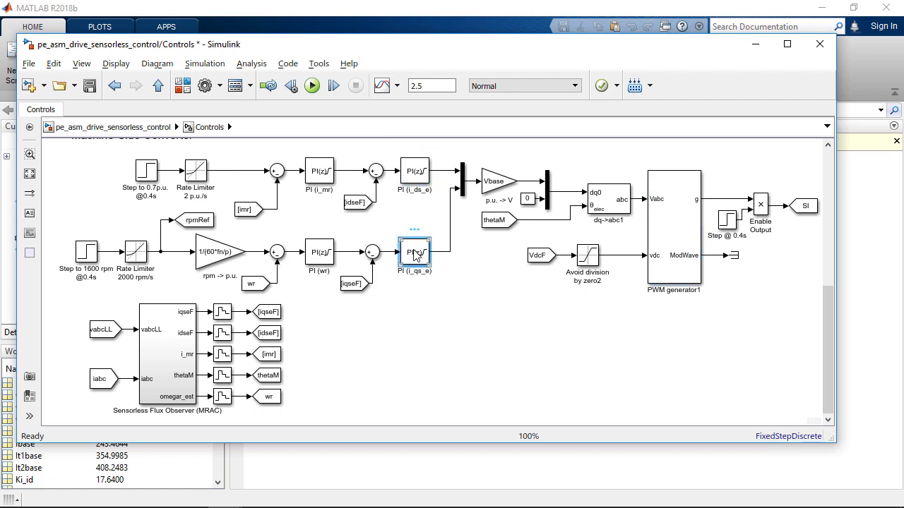
pyautogui.click(411, 177)
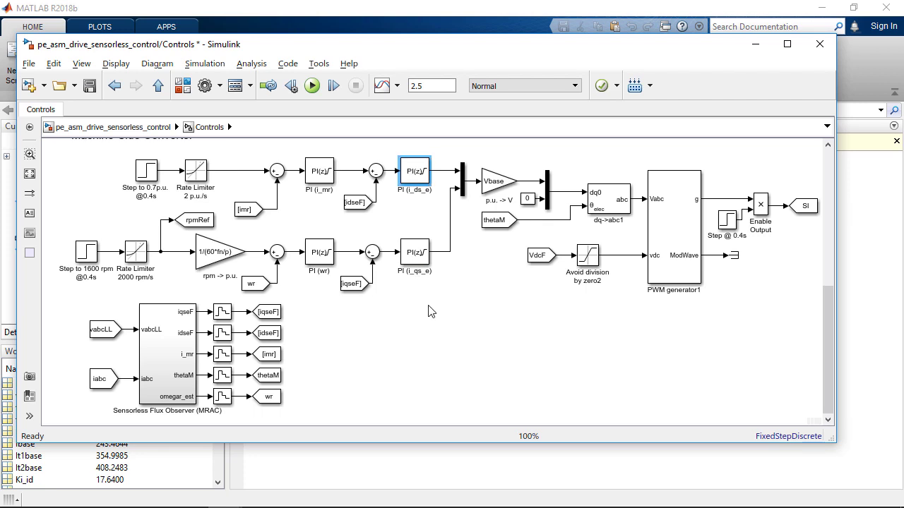
pyautogui.click(418, 258)
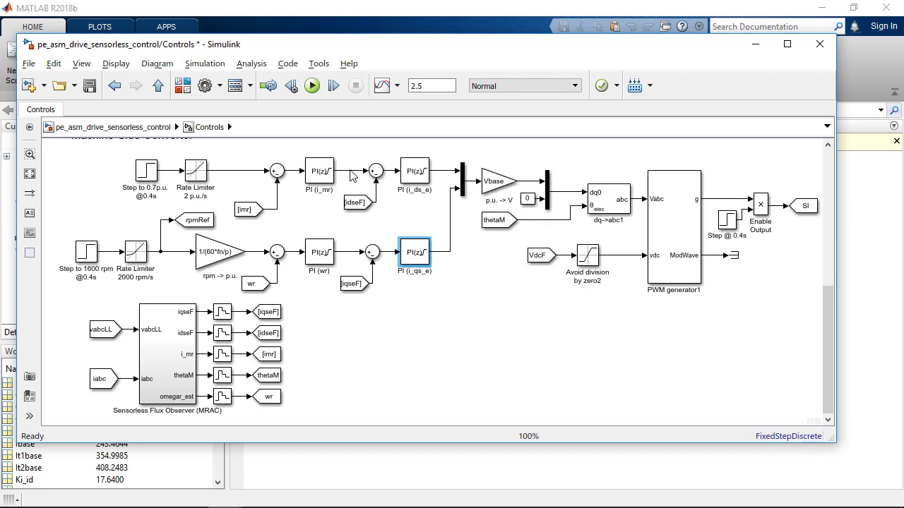
pyautogui.click(316, 173)
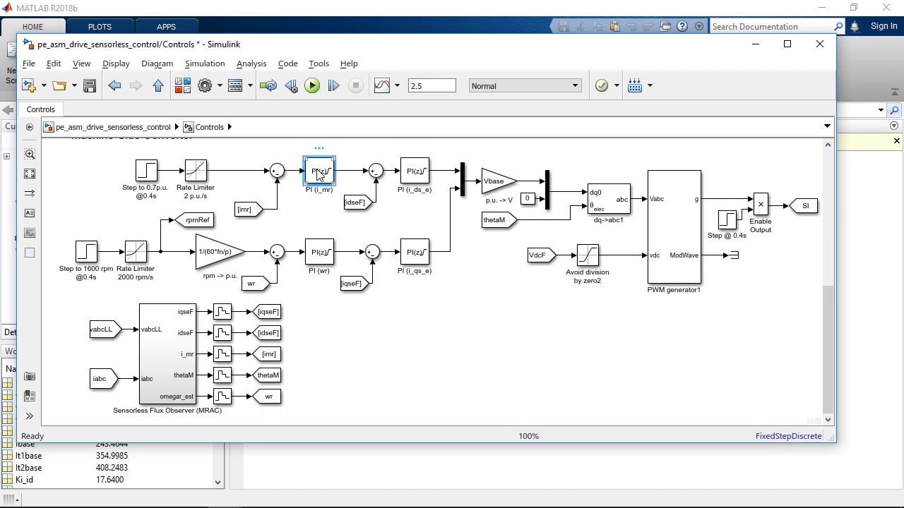
pyautogui.click(319, 253)
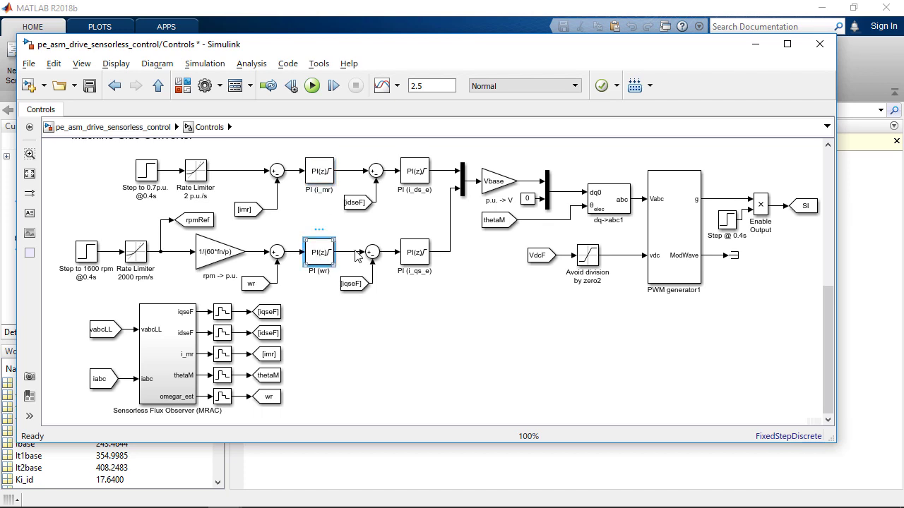
pyautogui.click(348, 252)
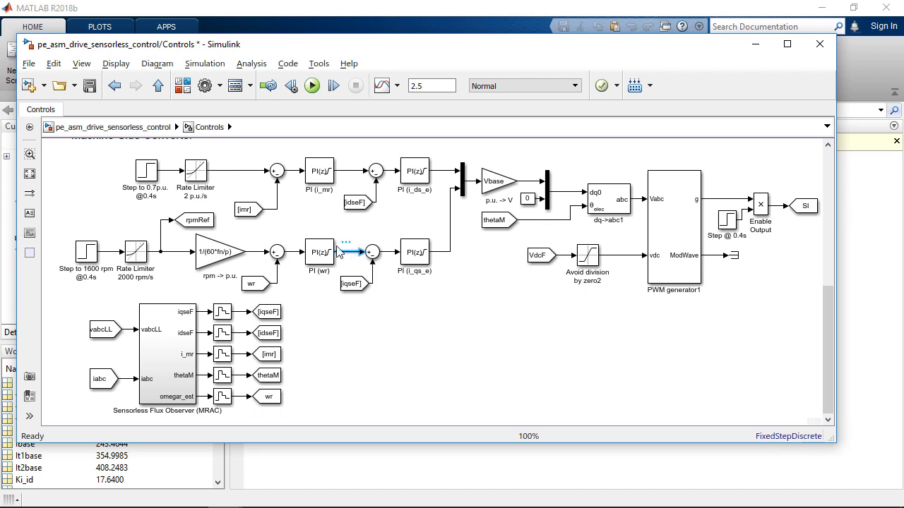
pyautogui.click(324, 252)
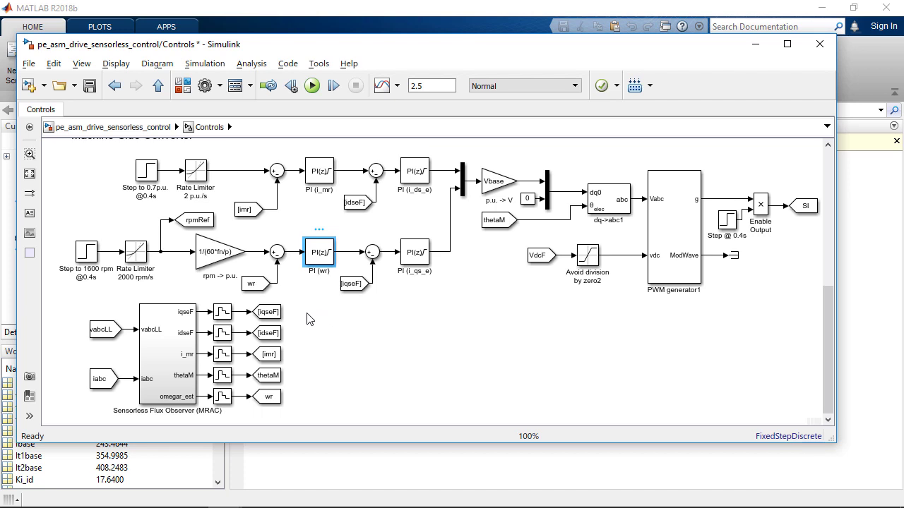
# Open the MRAC observer, inspect its Reference and Adaptive model subsystems, and select the PI Controller.
pyautogui.doubleClick(158, 368)
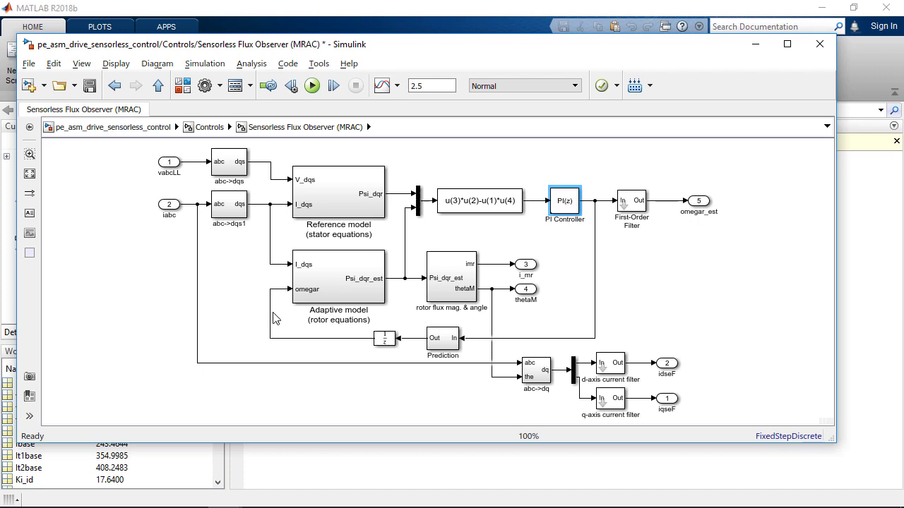
pyautogui.doubleClick(355, 192)
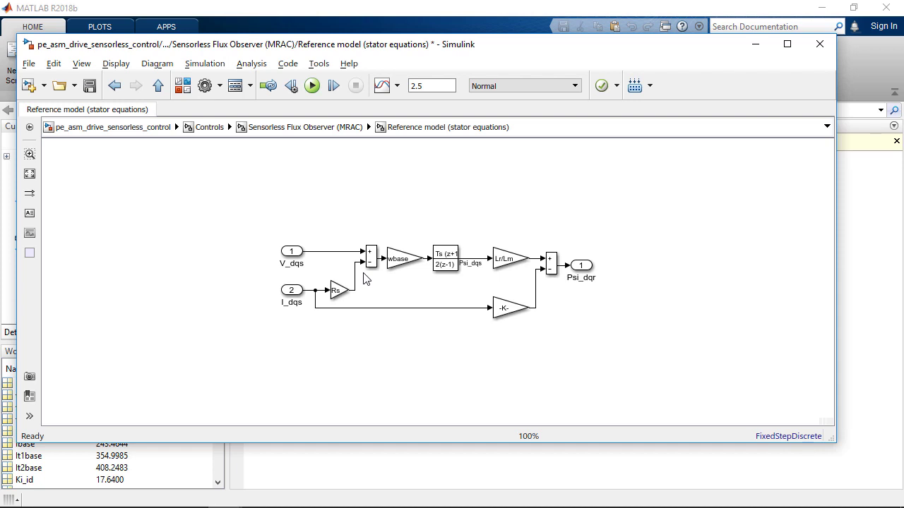
pyautogui.click(158, 86)
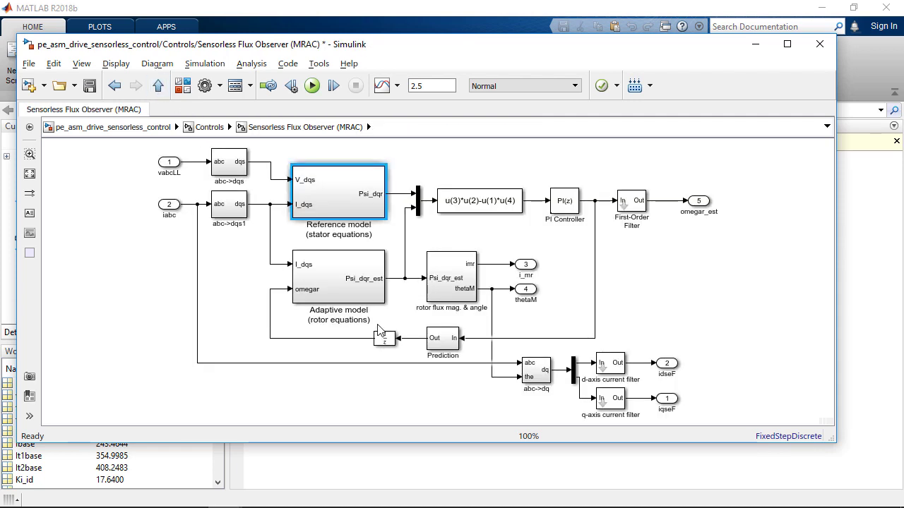
pyautogui.doubleClick(366, 291)
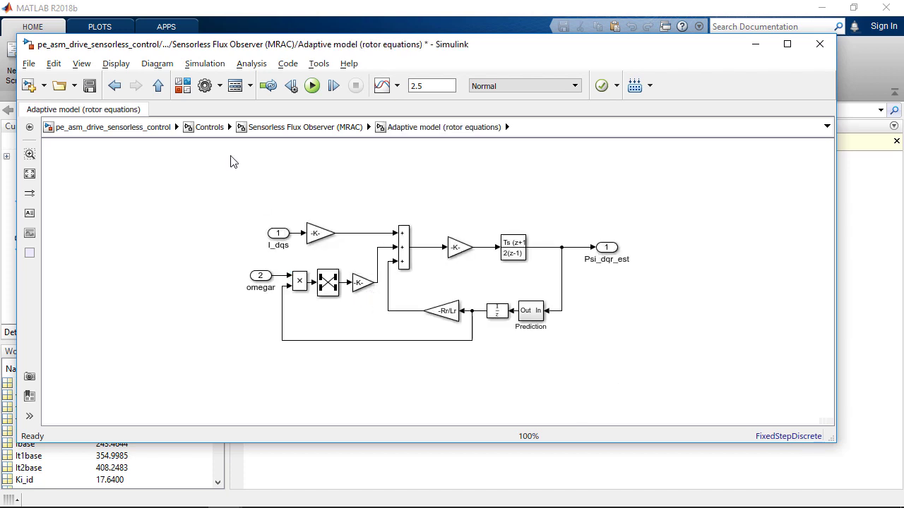
pyautogui.click(157, 85)
pyautogui.click(563, 200)
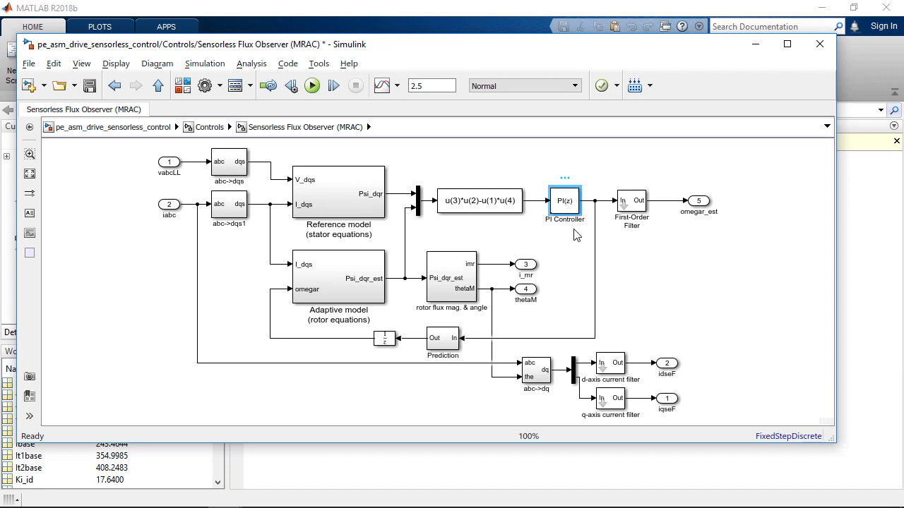
pyautogui.click(578, 272)
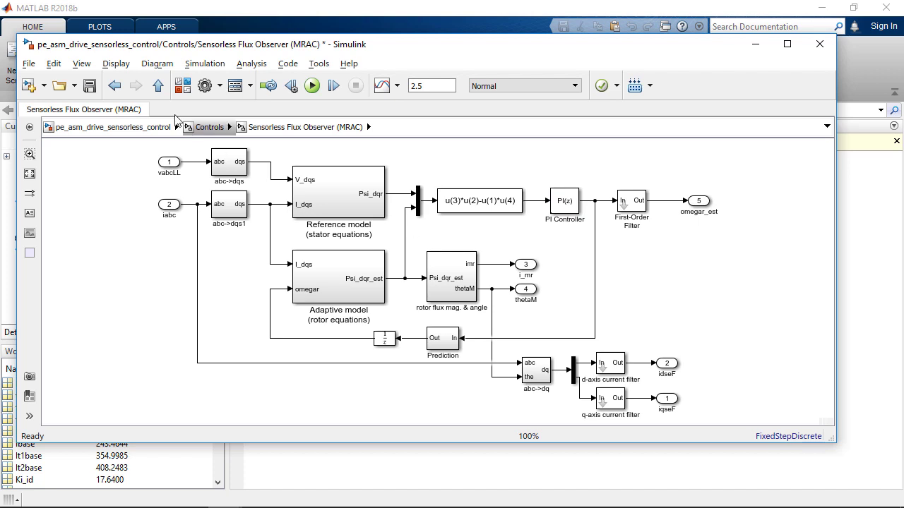
# Go back to the Controls diagram and scroll up to the Grid-Side Converter's Vdc and current PI loops.
pyautogui.click(159, 86)
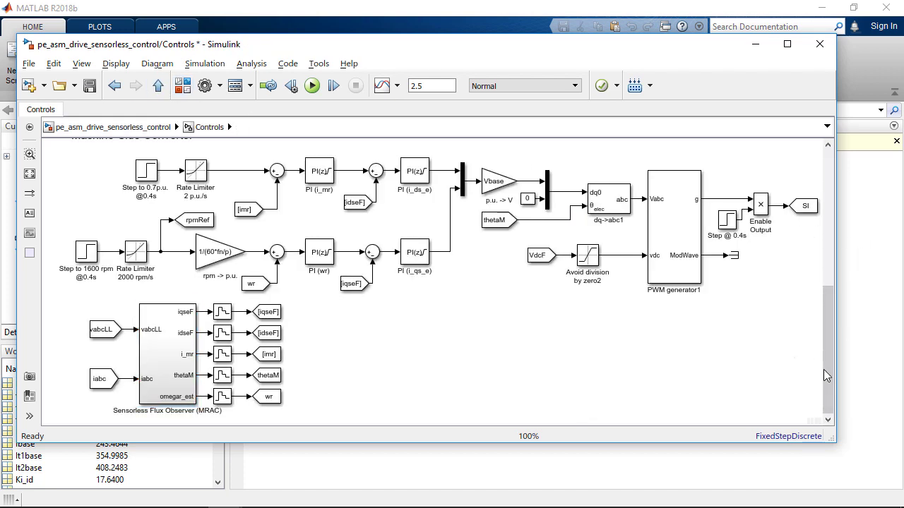
pyautogui.moveTo(826, 373); pyautogui.dragTo(825, 238)
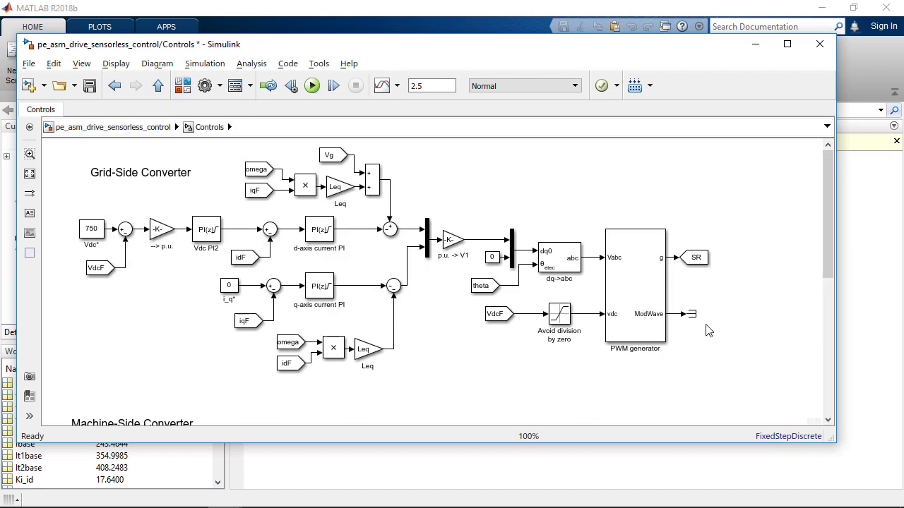